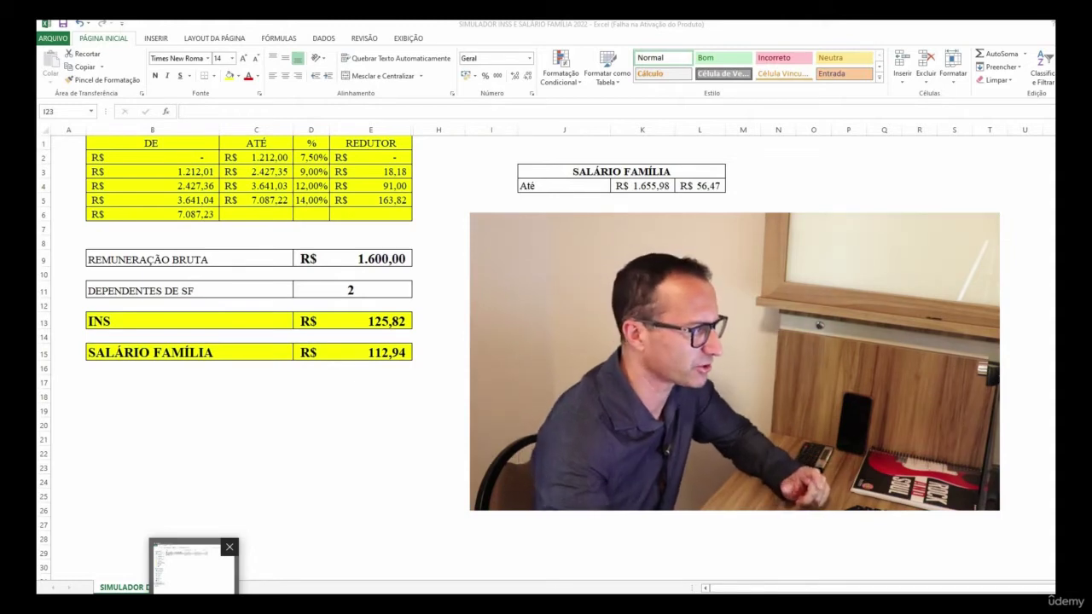
Review the first and second INSS brackets' limits, rate, deduction and second-bracket start formula.
drag(341, 285, 368, 265)
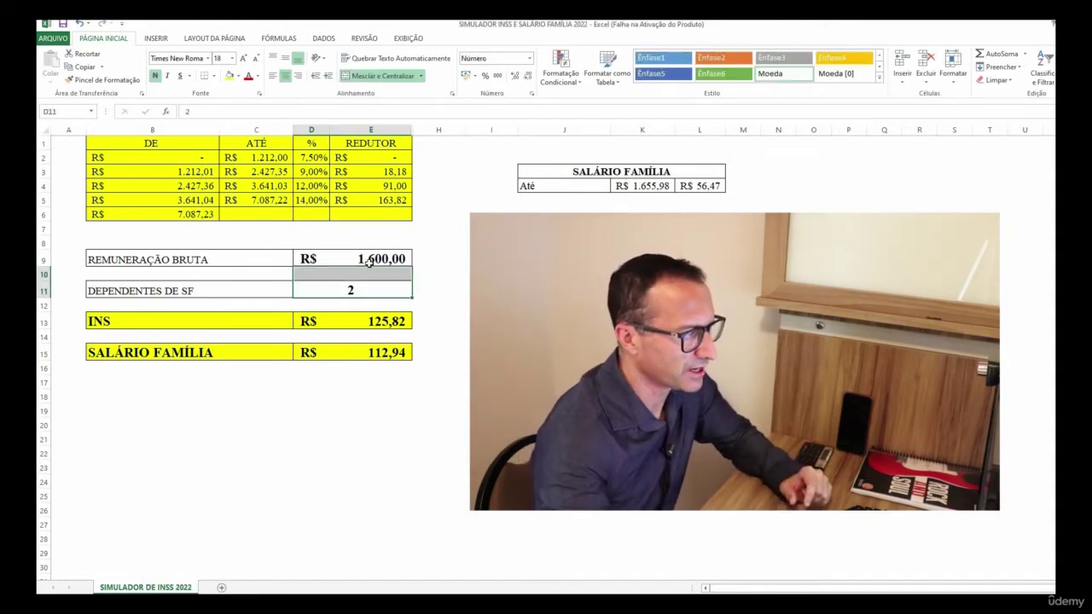
click(491, 337)
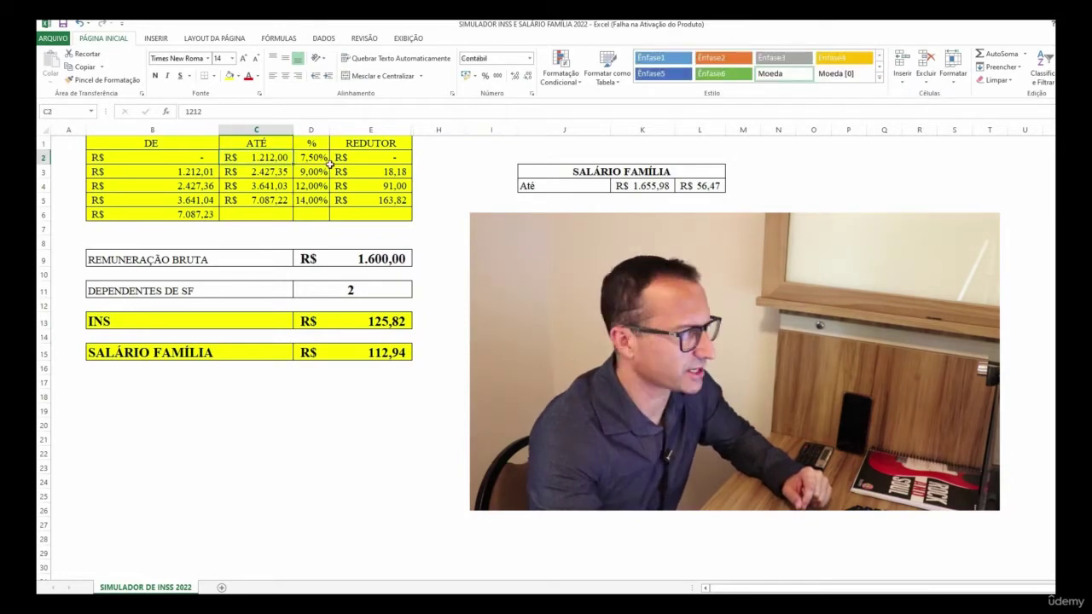
click(283, 159)
click(321, 157)
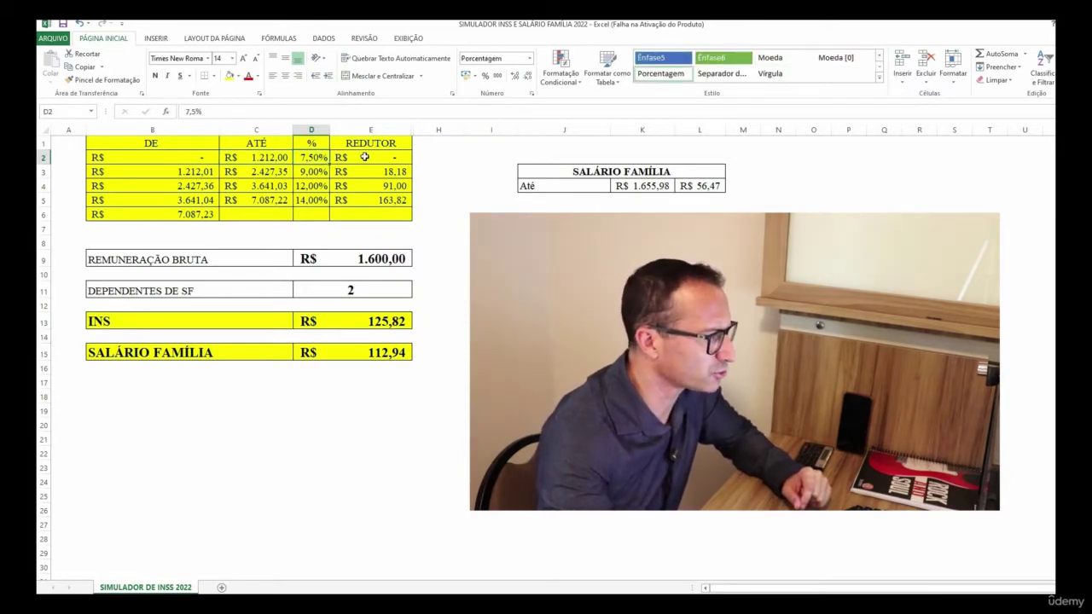
click(377, 159)
click(179, 174)
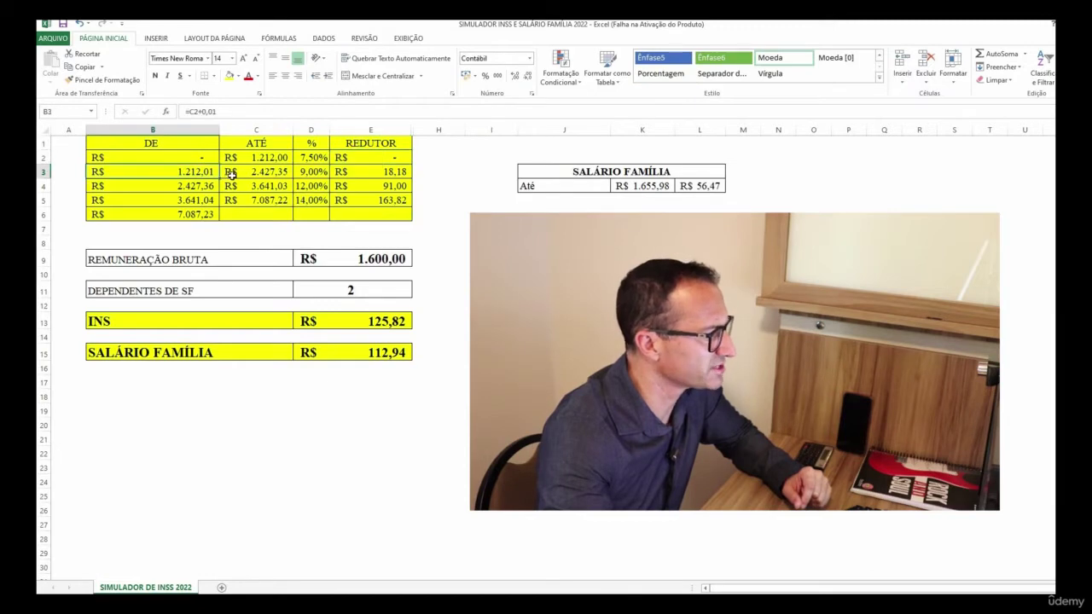
key(Right)
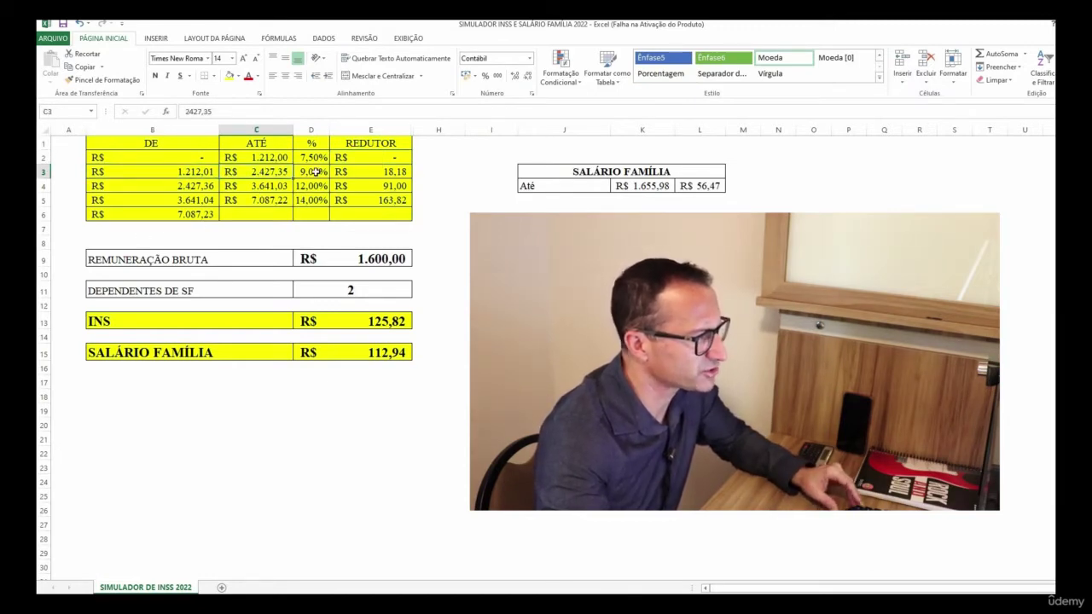
key(Right)
key(Right)
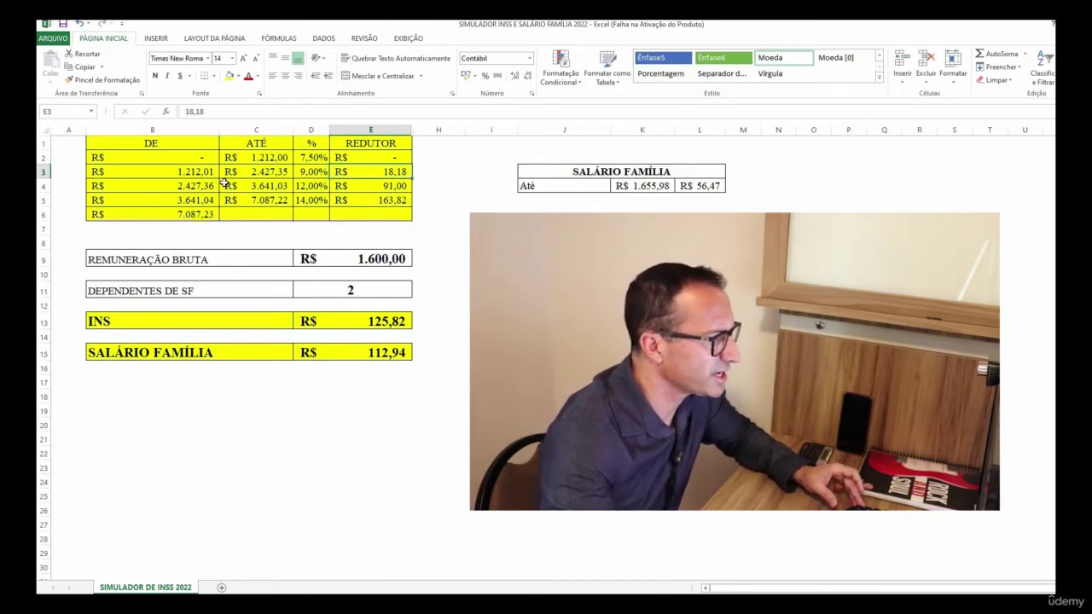
Enter 1.500 as gross pay and check the INSS, dependents and family allowance formulas.
click(355, 254)
text(1.500)
key(Return)
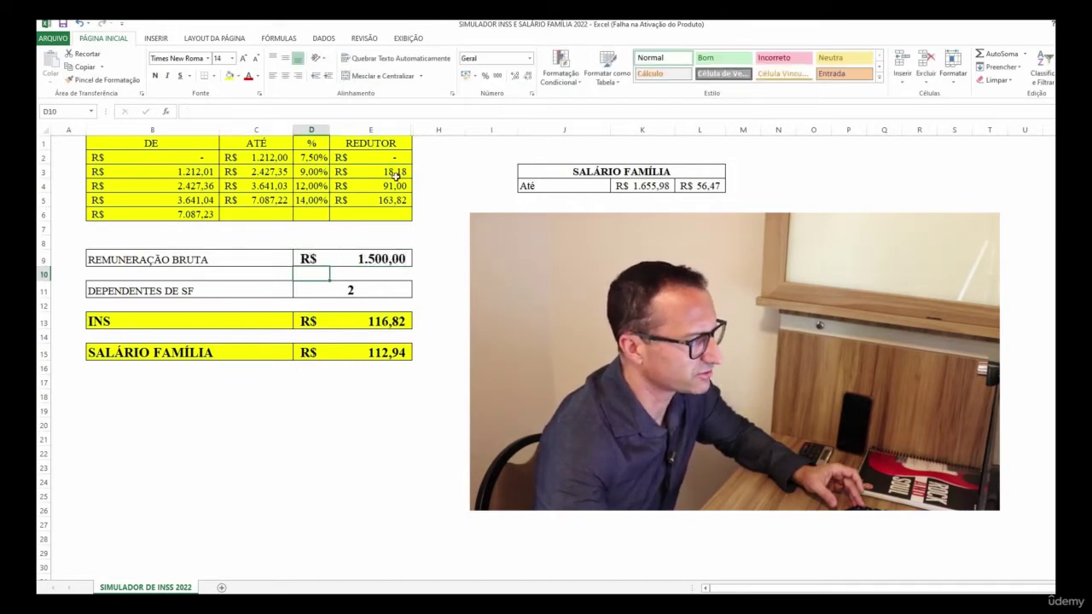
click(376, 319)
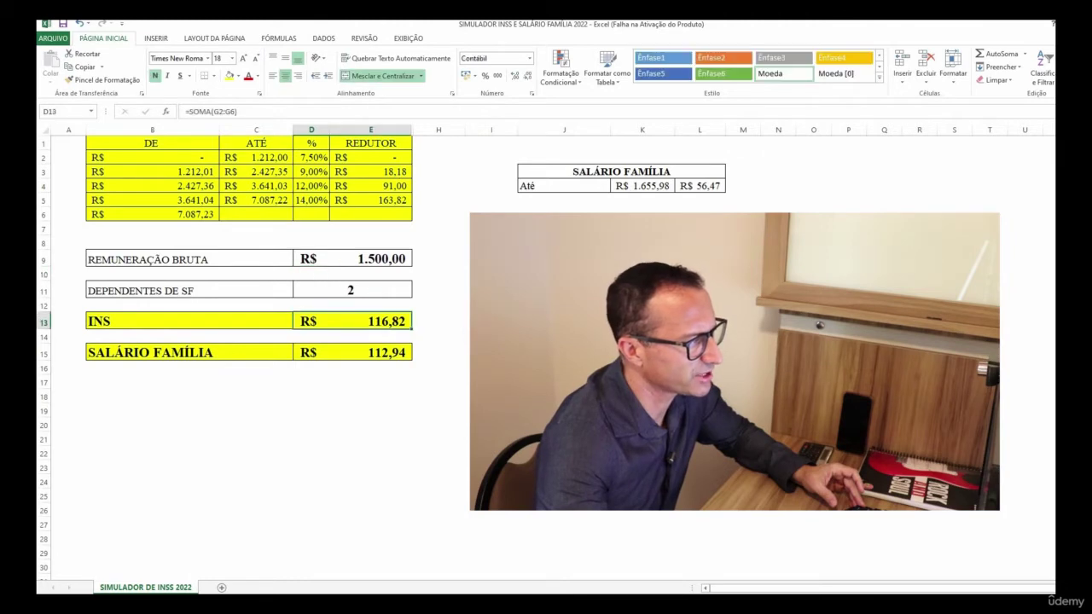
click(379, 293)
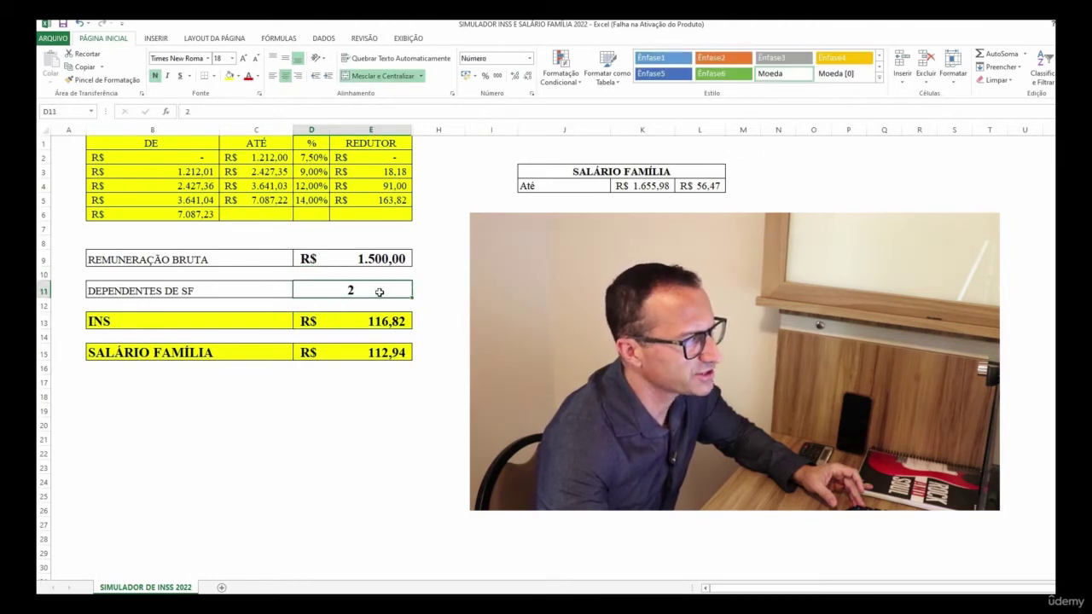
click(382, 354)
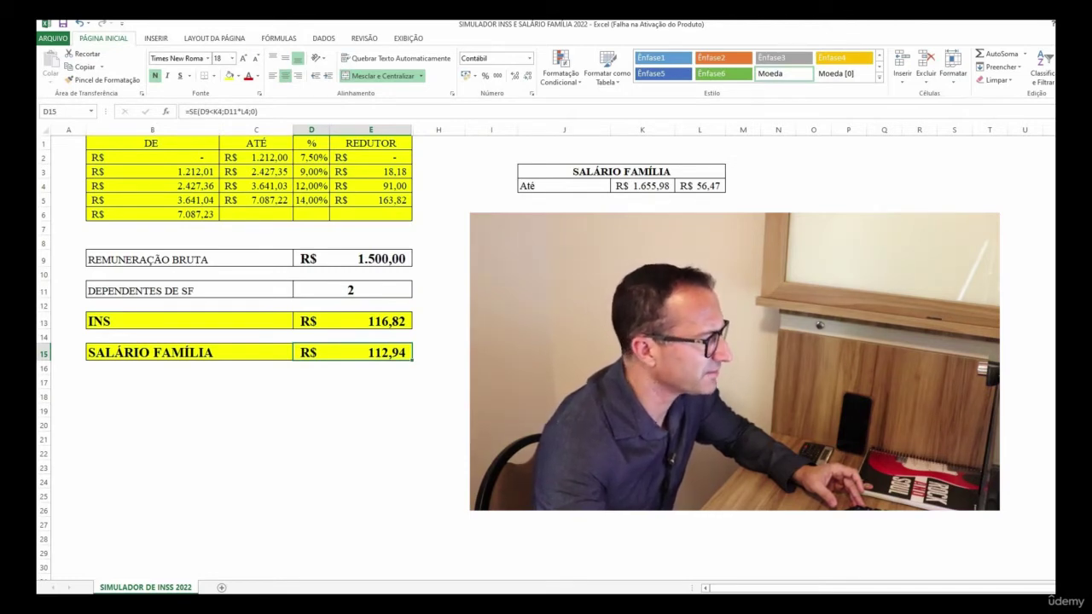
Review the third INSS bracket's start value, upper limit, rate and deduction.
click(202, 190)
click(273, 187)
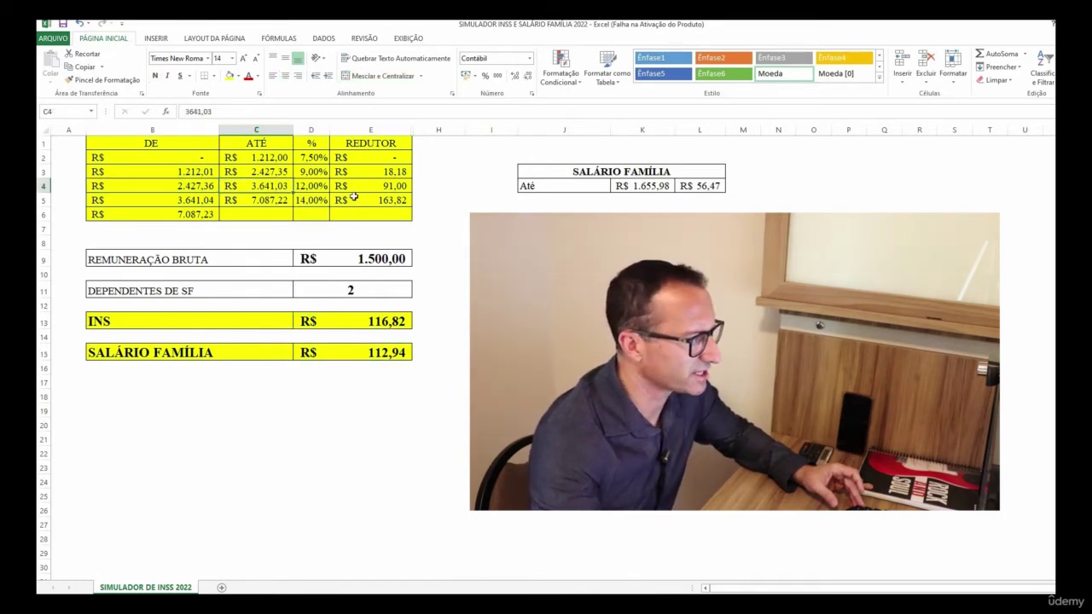
click(315, 184)
click(379, 186)
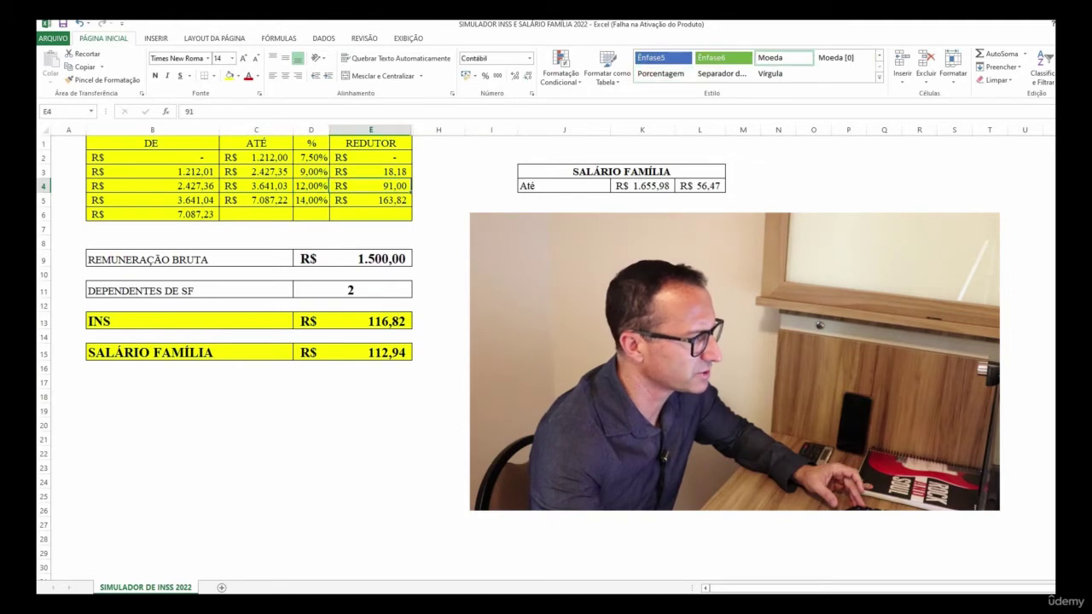
Review the fourth bracket, then the salário família ceiling 1.655,98 and amount 56,47.
click(193, 202)
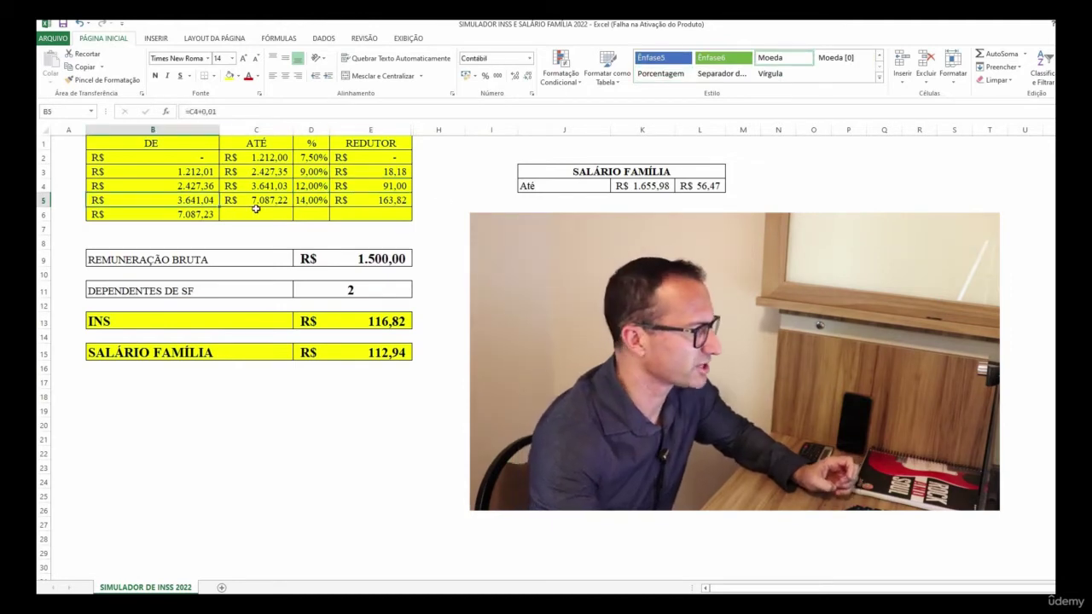
click(265, 201)
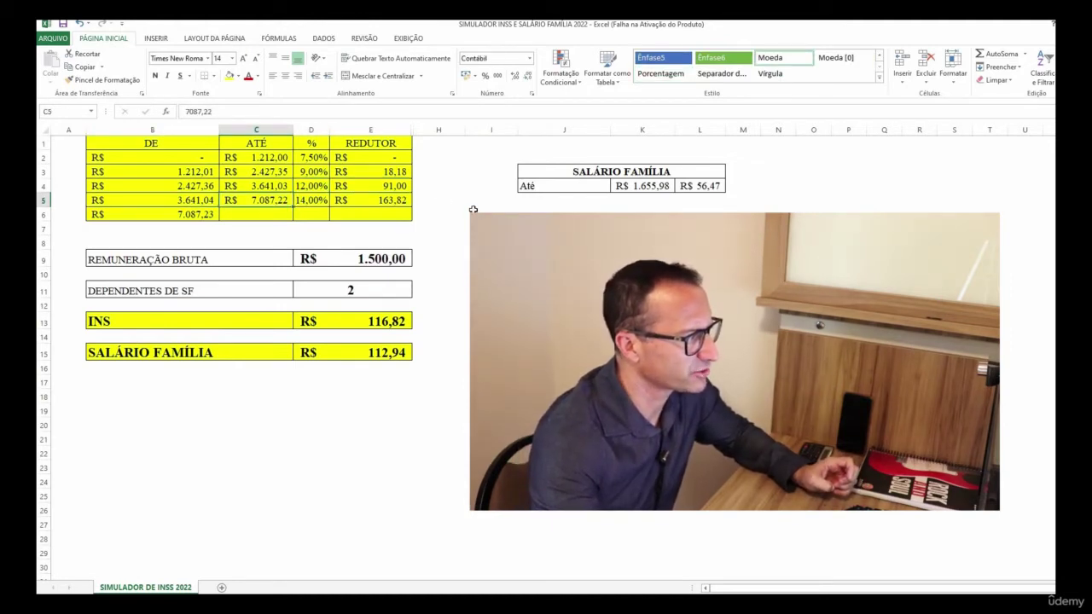
click(321, 198)
click(379, 201)
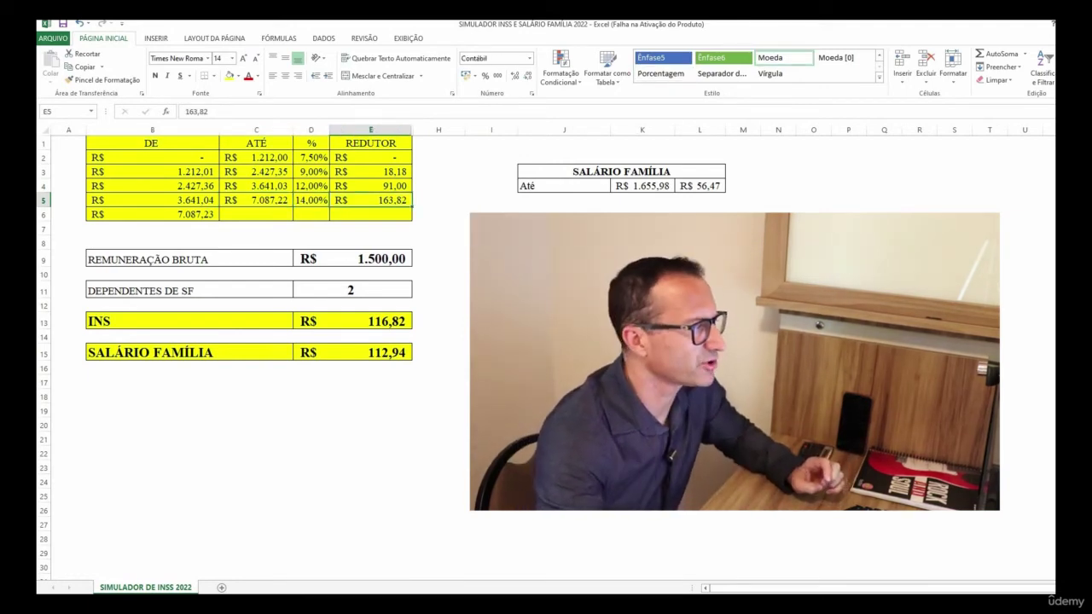
click(280, 204)
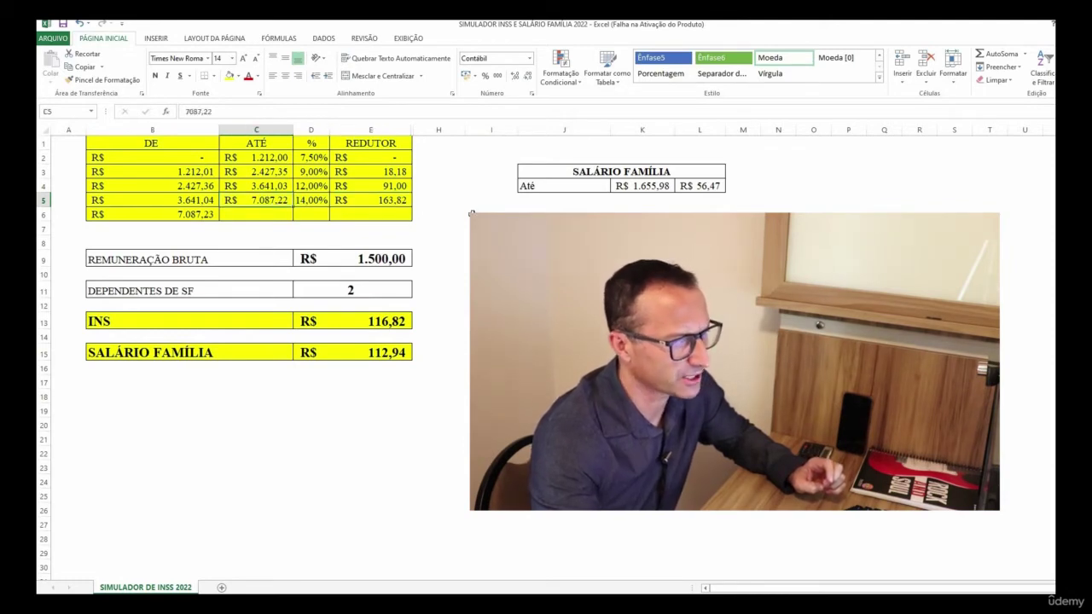
click(643, 183)
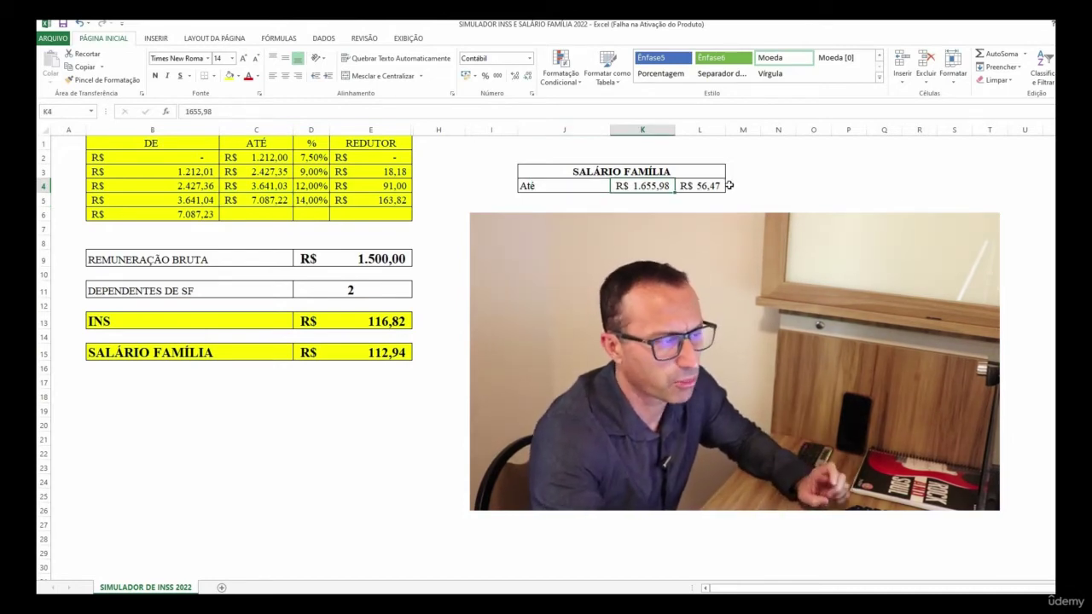
key(Right)
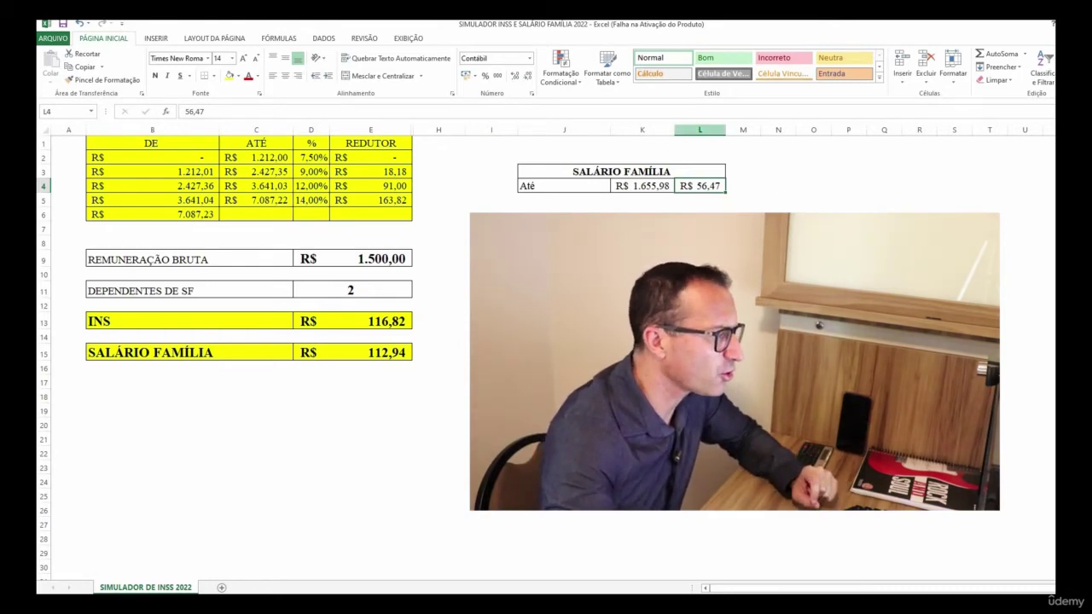
Change the gross pay to 1800 and inspect the resulting INSS formula.
click(352, 259)
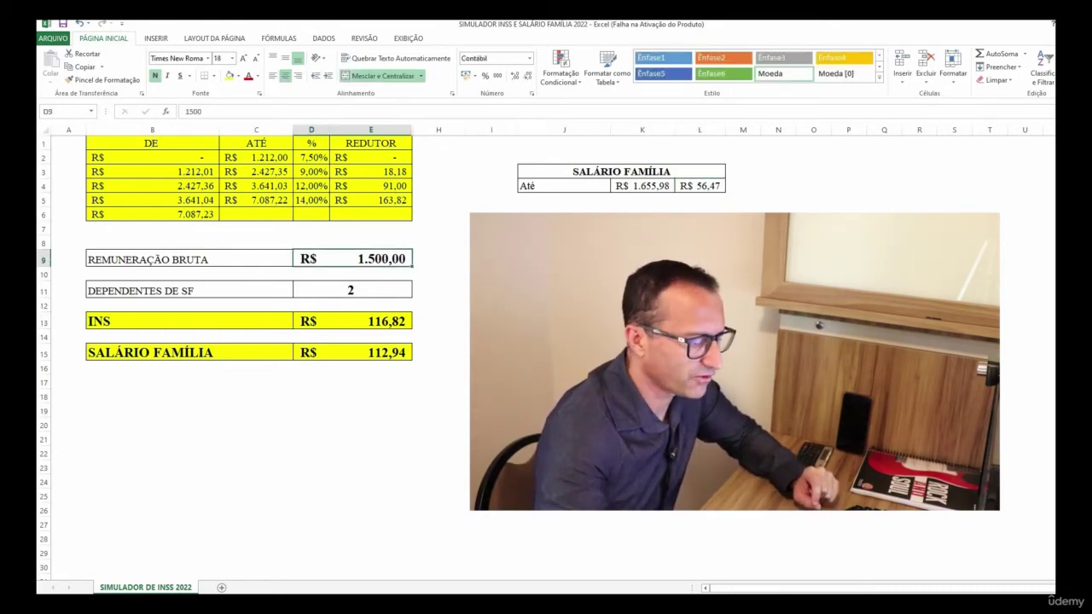
text(1800)
key(Return)
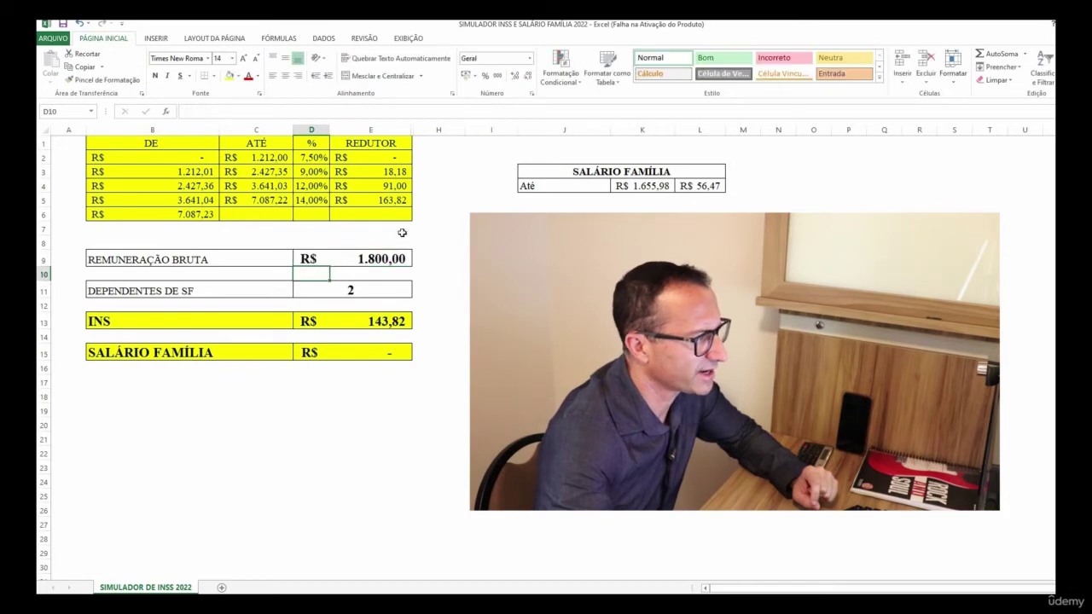
click(351, 321)
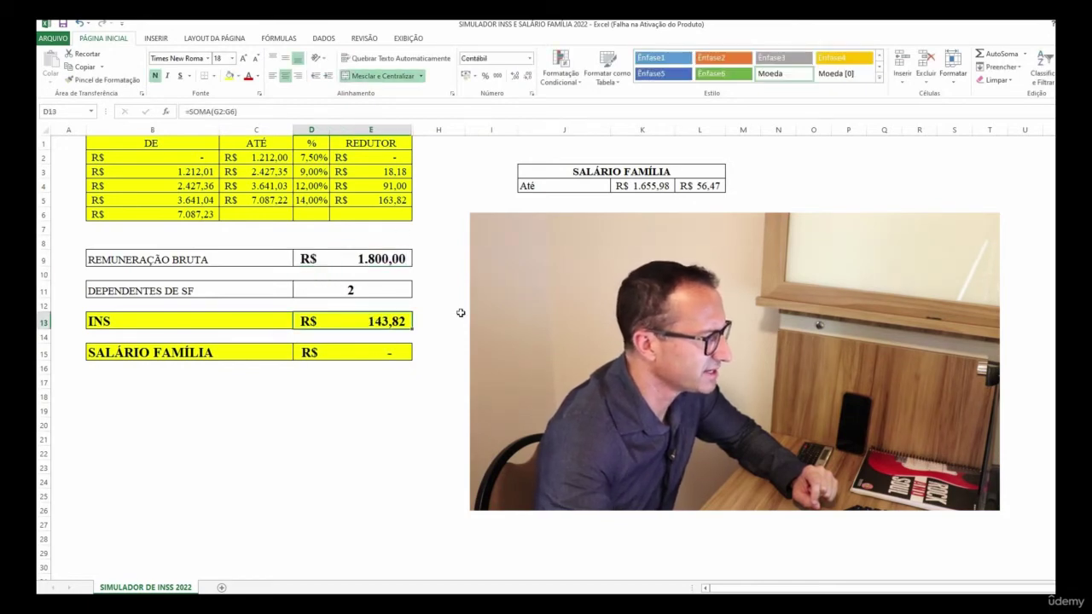
Correct the 'INS' label to 'INSS' and check the family allowance pay limit in K4.
click(240, 318)
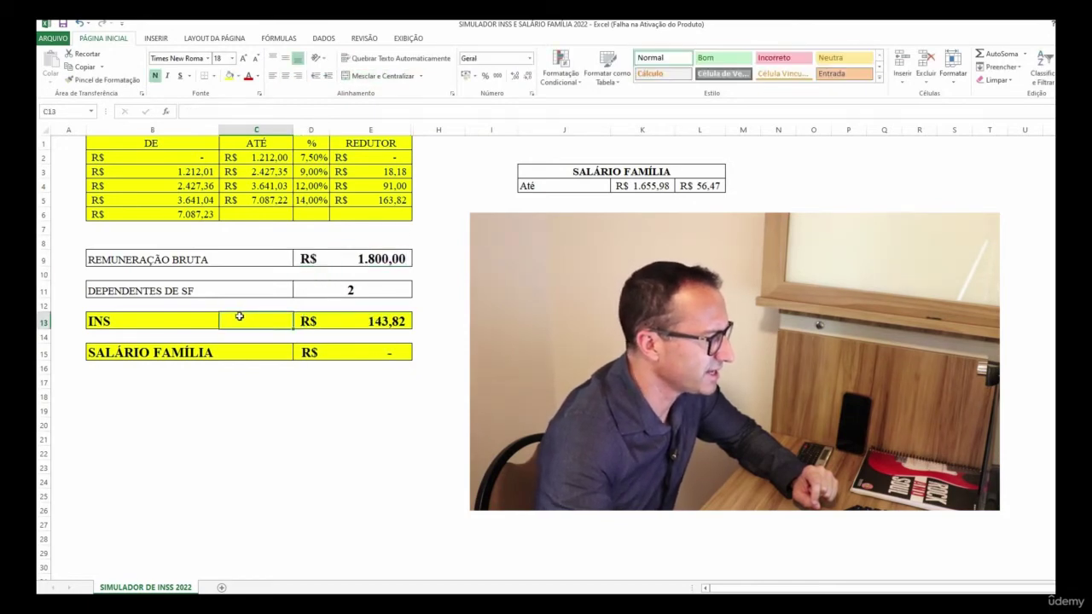
click(101, 319)
double_click(111, 321)
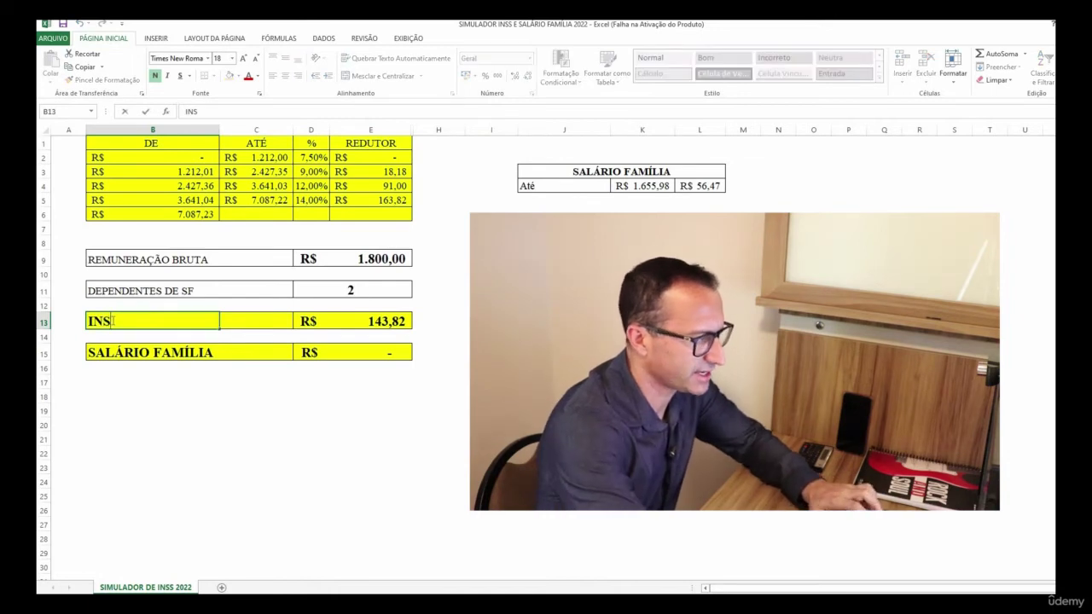
text(S)
key(Return)
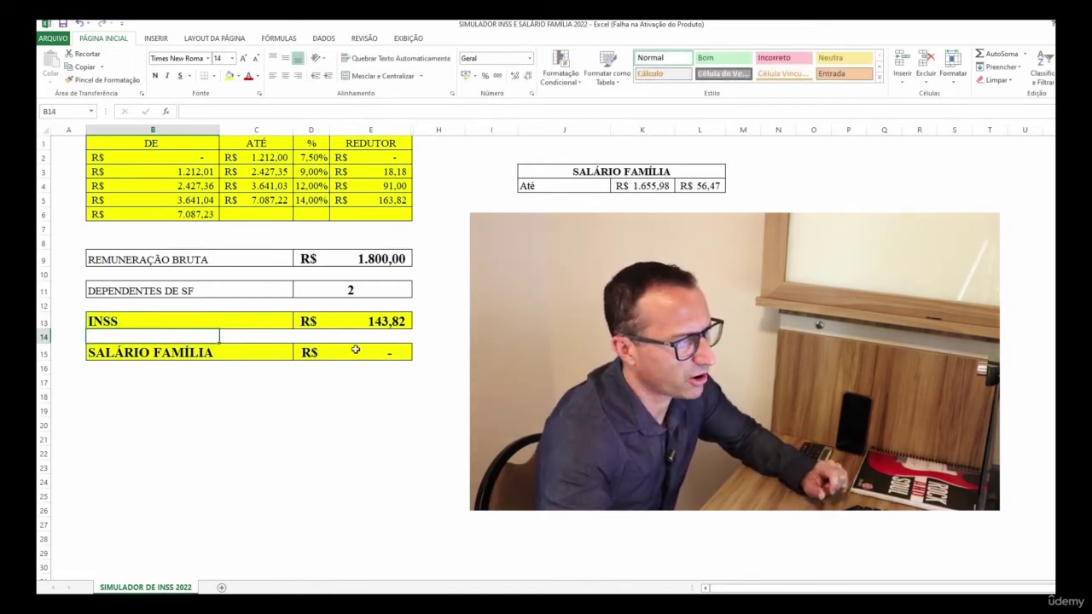
click(642, 185)
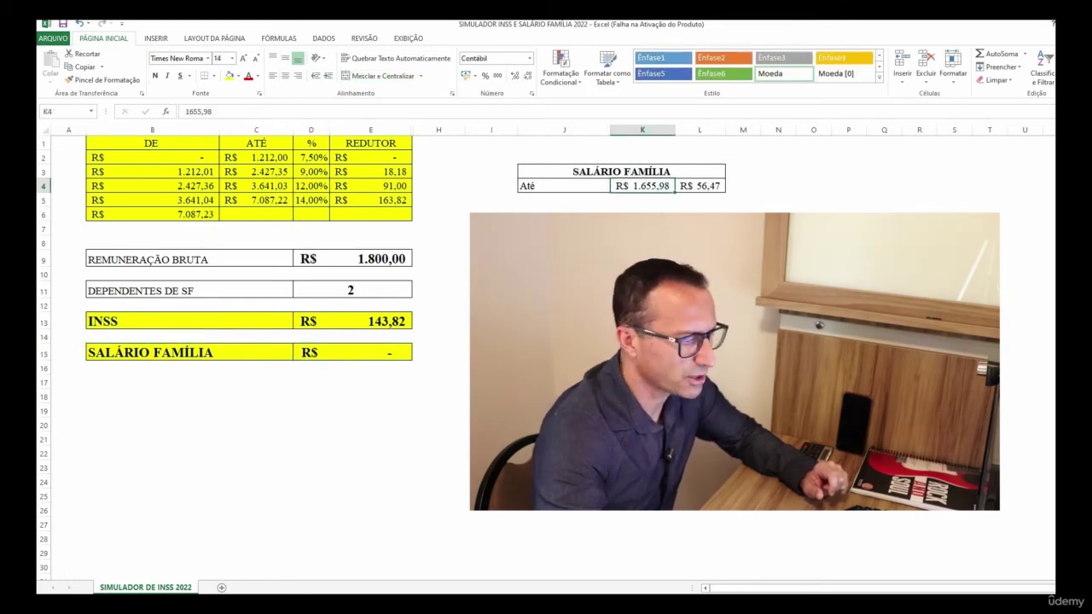
Try gross pays of 8000 and 10.000 to see INSS cap at 828,39.
click(381, 260)
text(8000)
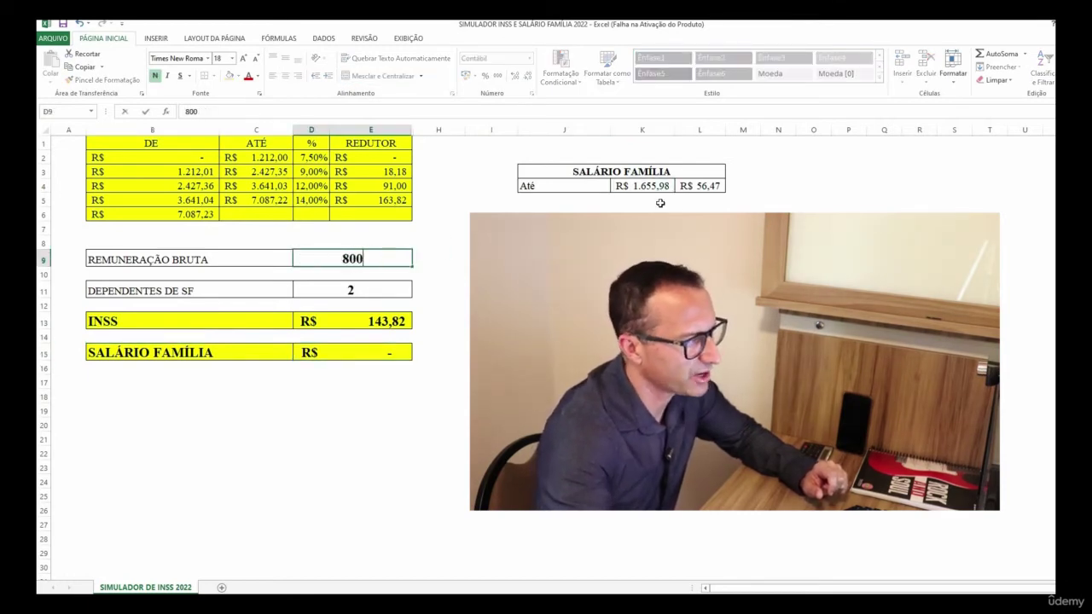
key(Return)
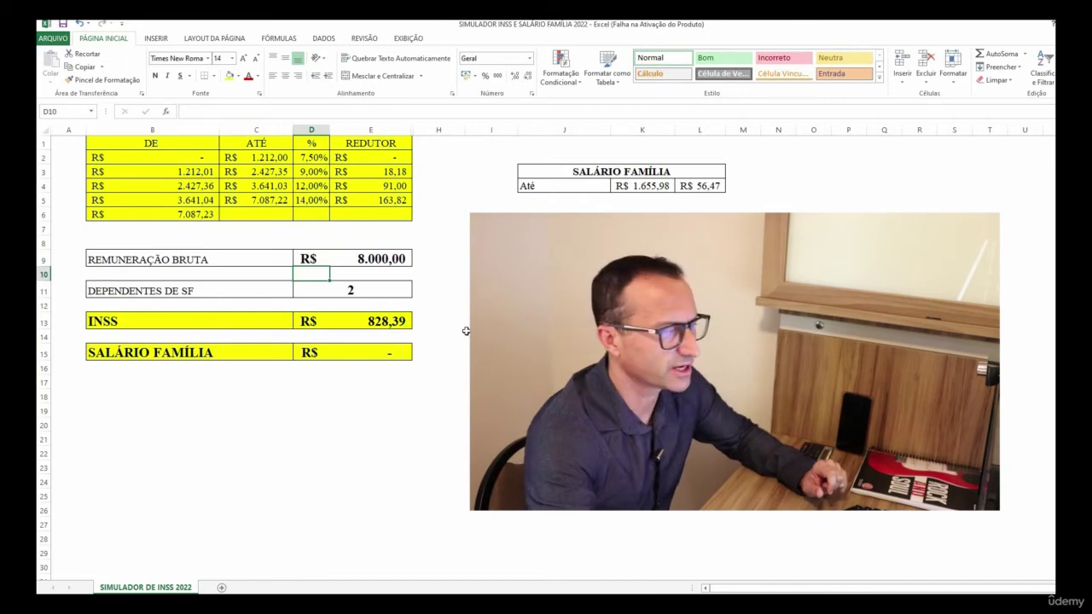
key(Up)
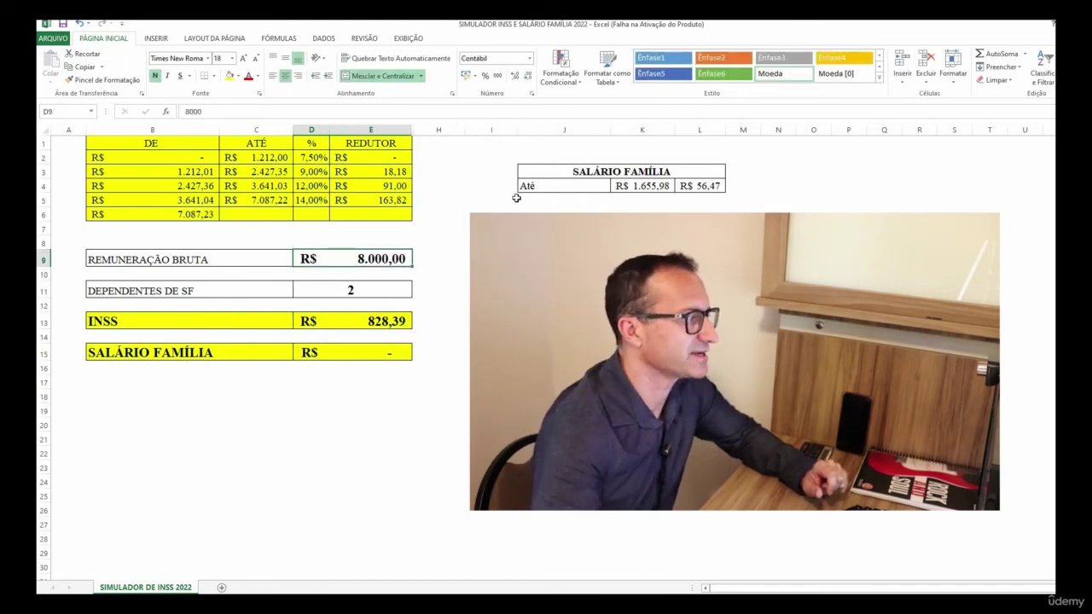
text(10.000)
key(Return)
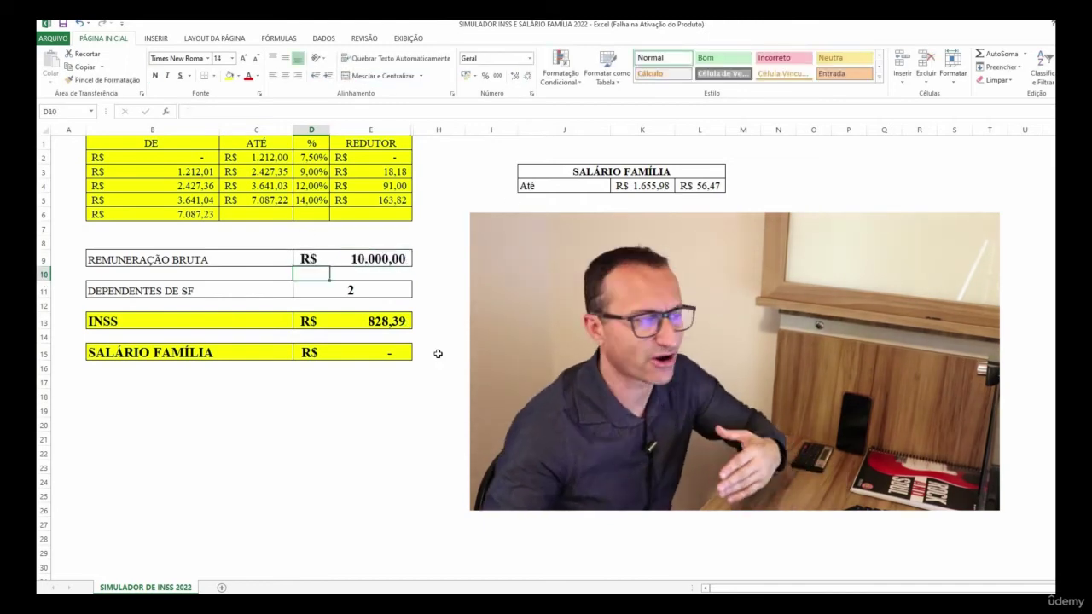
Test 1500 as the C5 bracket limit, undo it, and restore gross pay to 1.500.
click(260, 198)
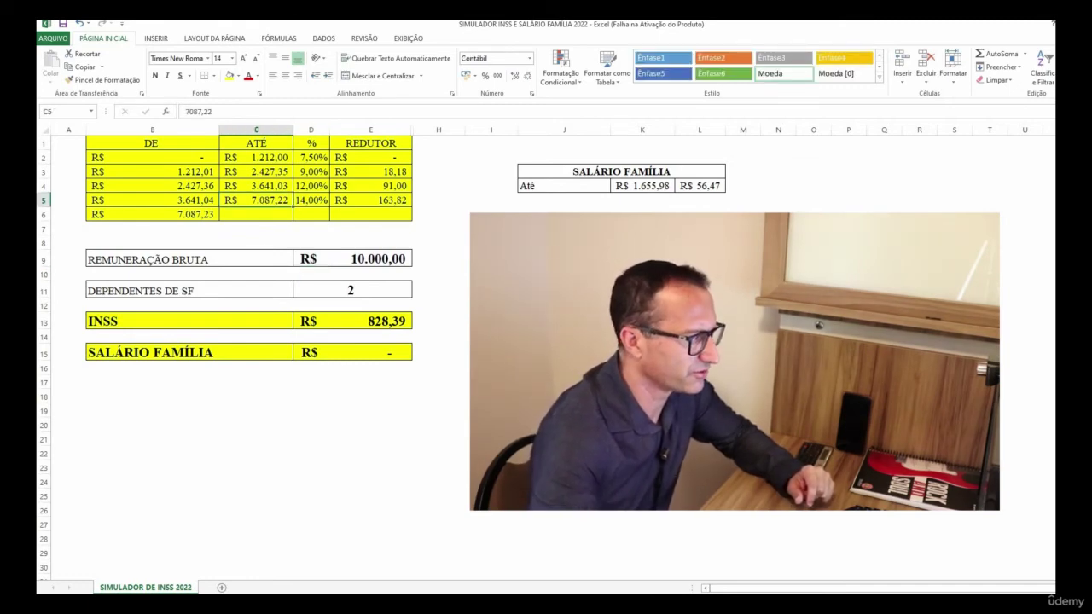
text(1500)
key(Return)
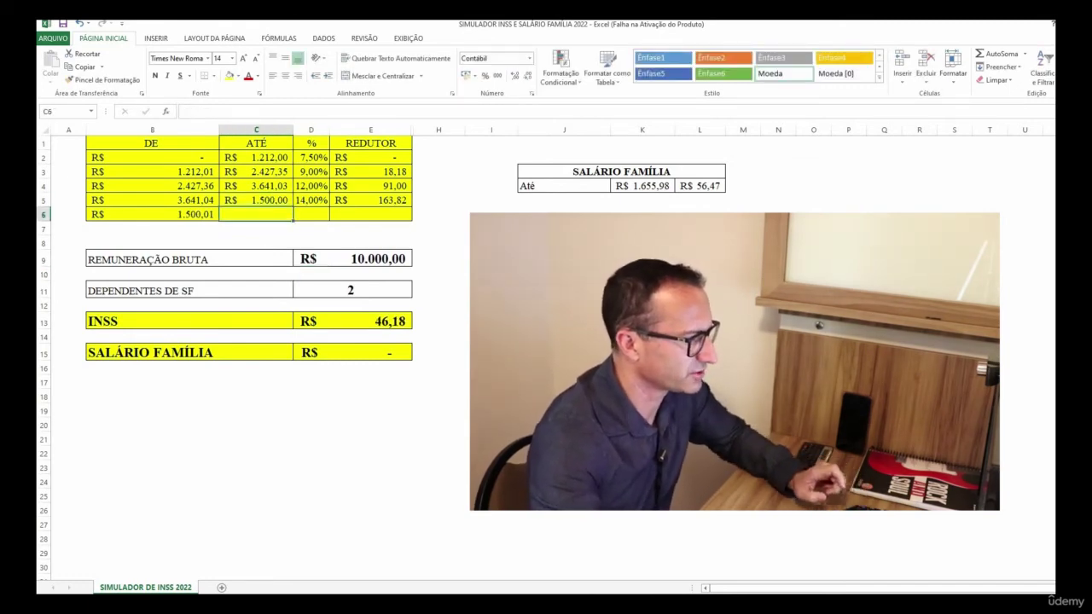
key(ctrl+z)
click(398, 259)
text(1.)
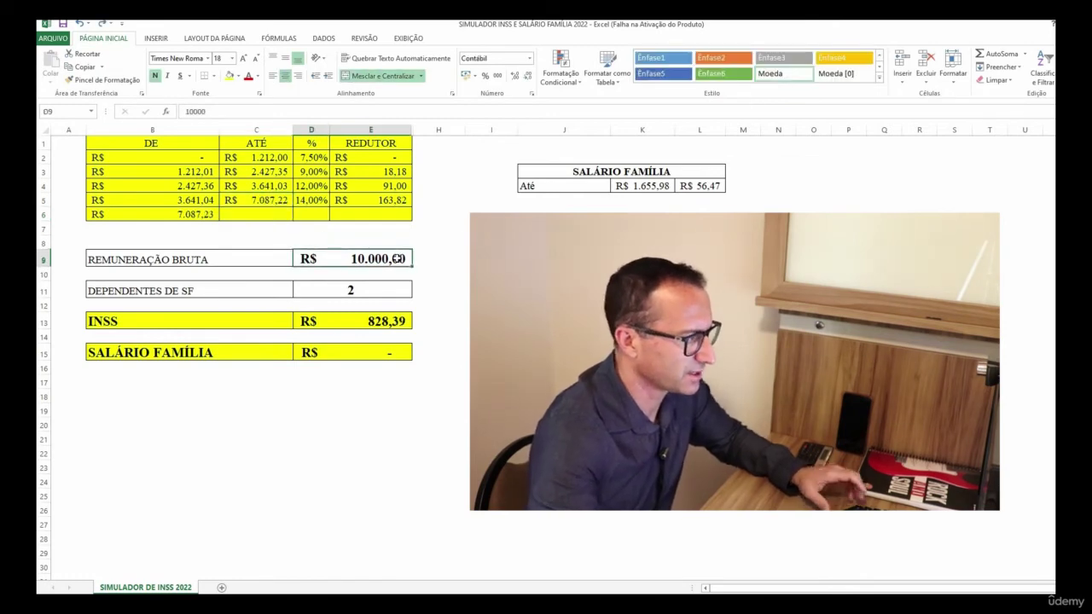
text(500)
key(Return)
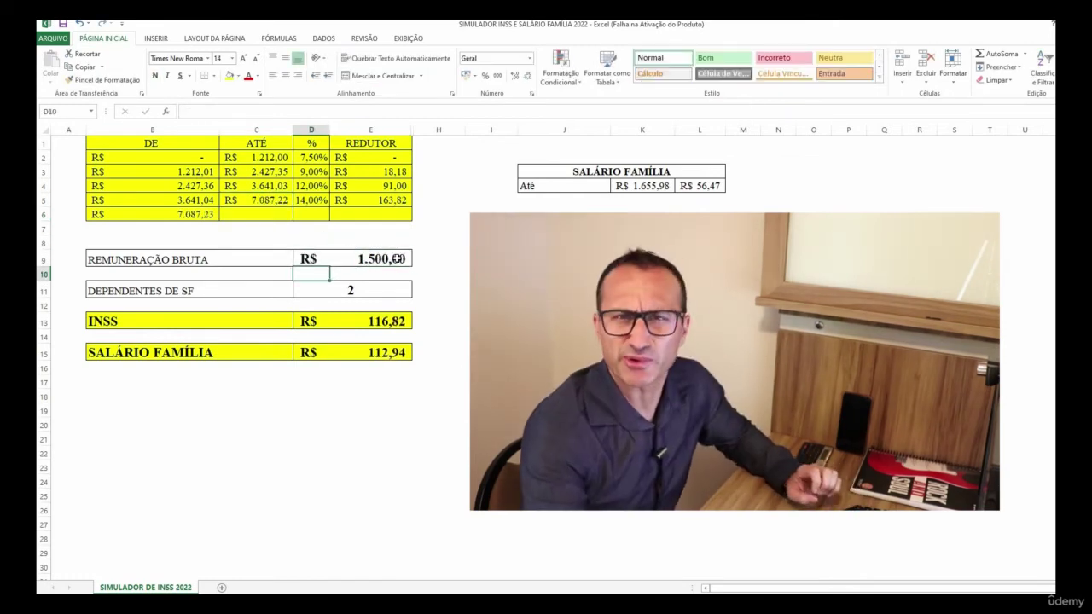